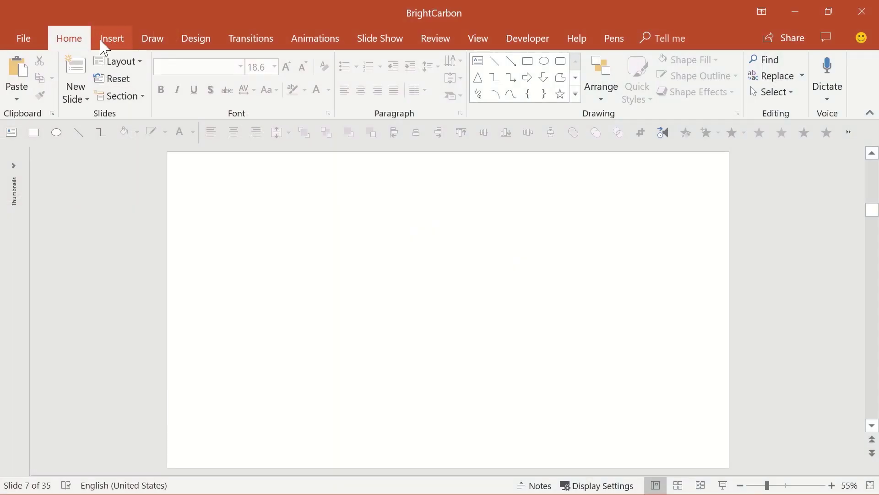
# Insert a Filled Map chart, which maps Massachusetts with Series1 value 10
pyautogui.click(113, 40)
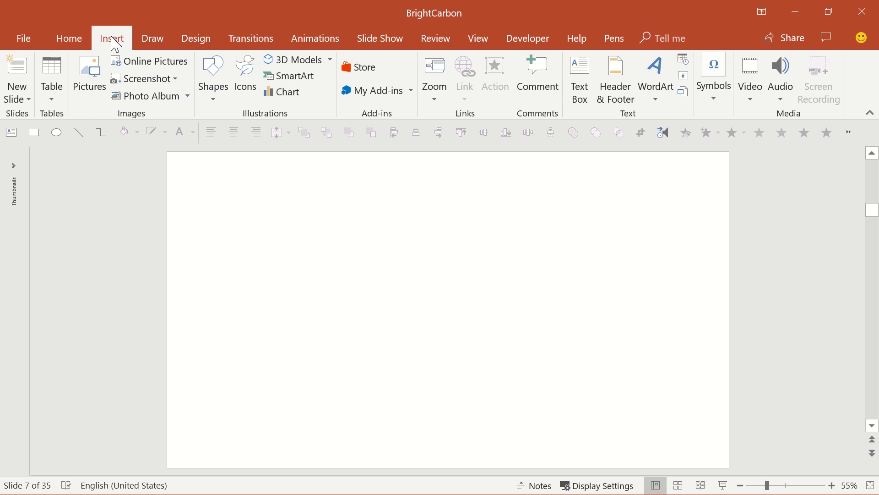
pyautogui.click(297, 103)
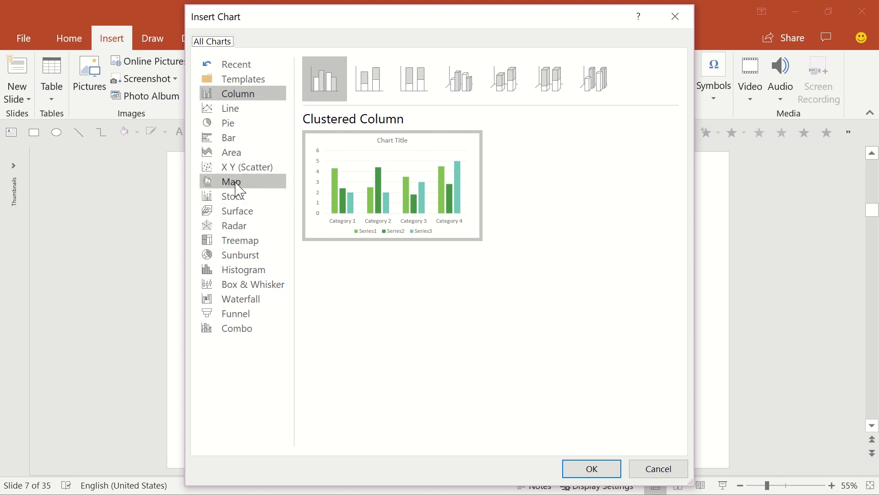
pyautogui.click(255, 188)
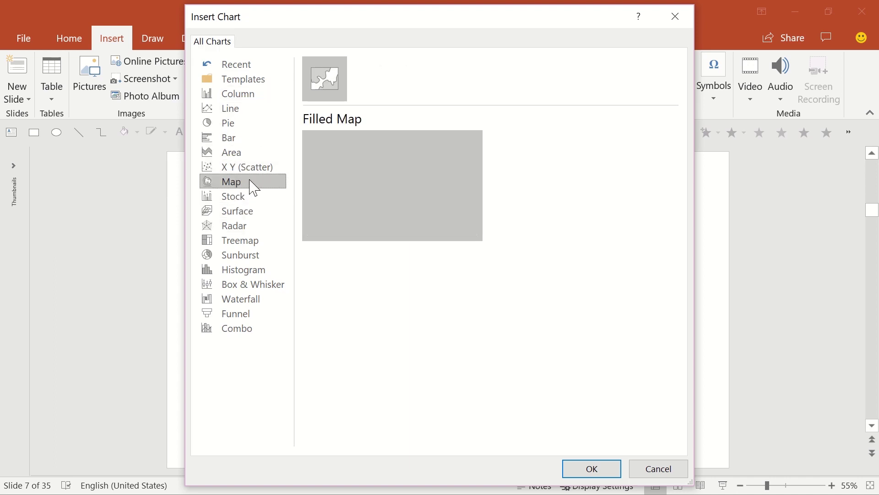
pyautogui.click(590, 469)
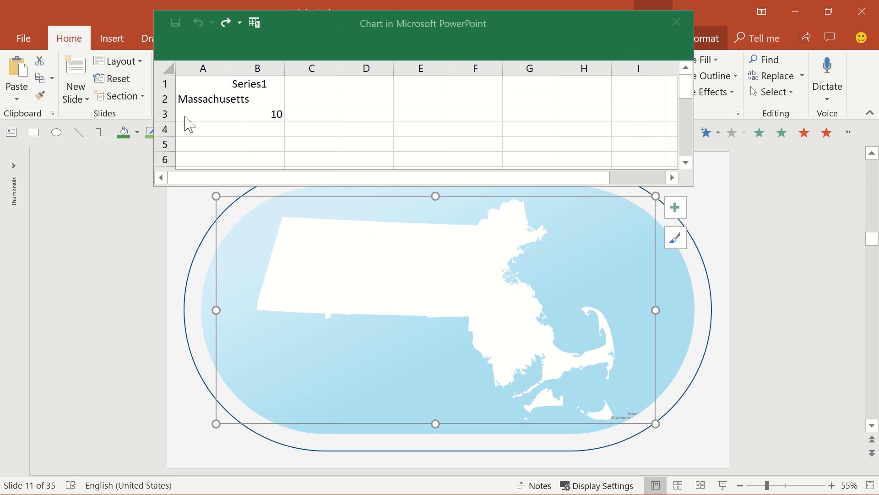
# Add Florida as a new region in A3 and give Massachusetts the value 10
pyautogui.click(205, 114)
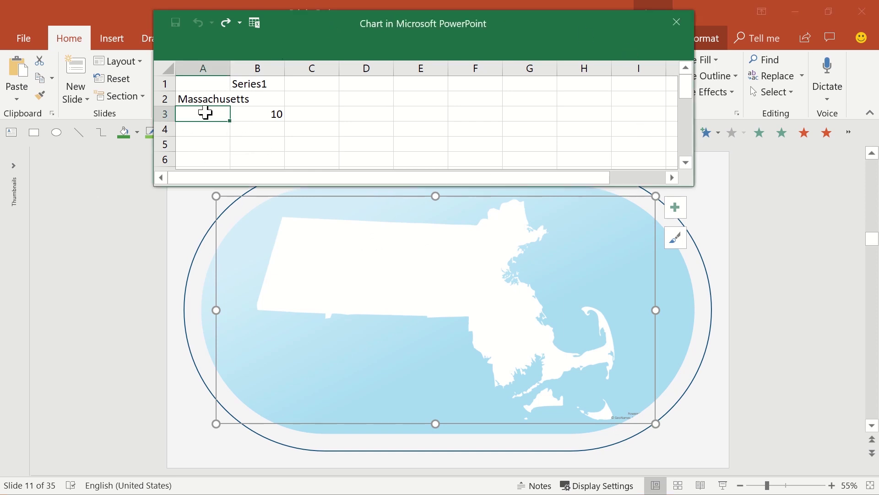
pyautogui.press('Tab')
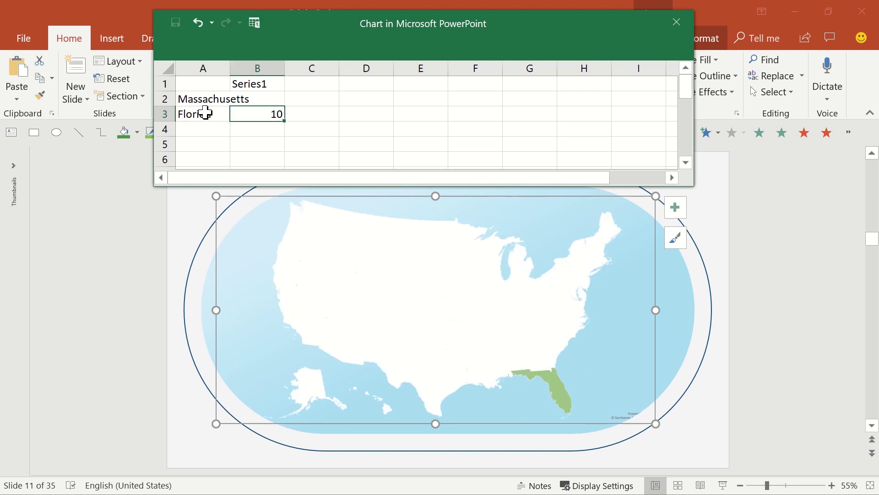
pyautogui.press('Up')
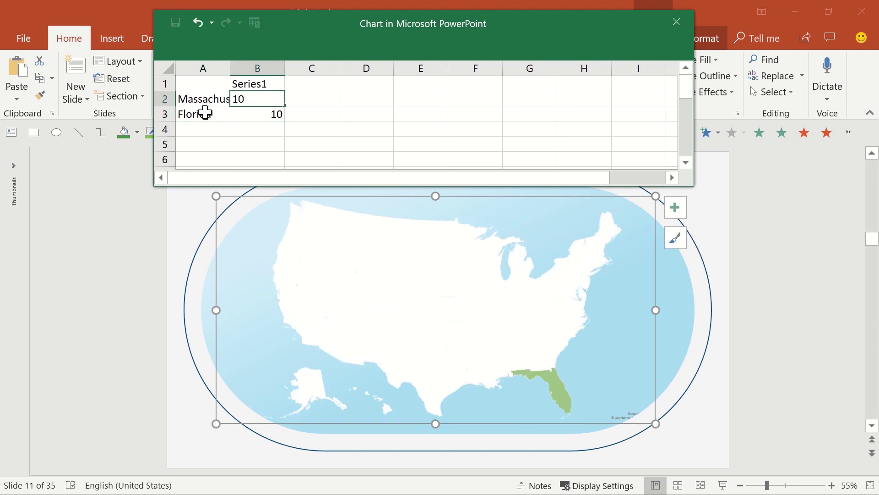
pyautogui.press('Return')
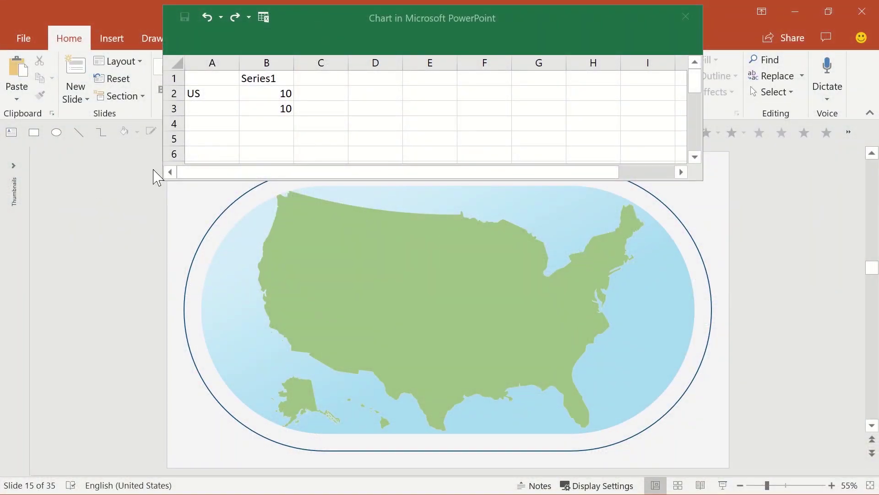
# Add UK, Malaysia and Laos to the chart data, each with value 10
pyautogui.click(217, 109)
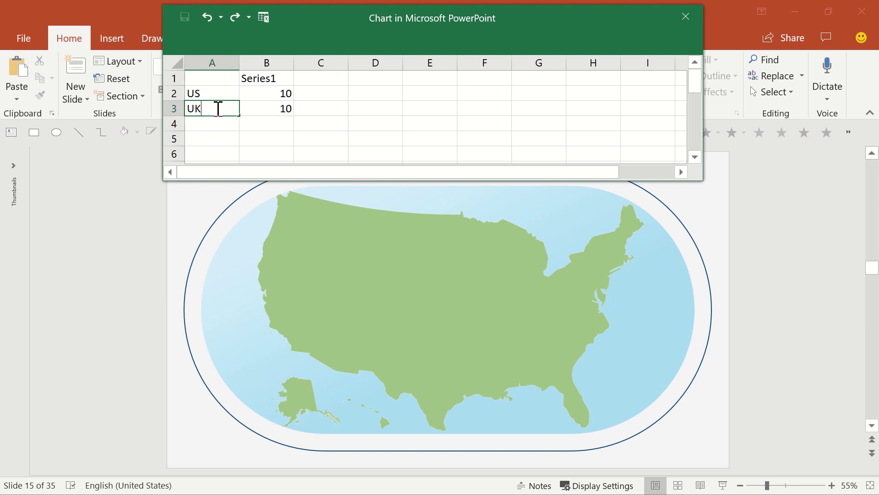
pyautogui.press('Return')
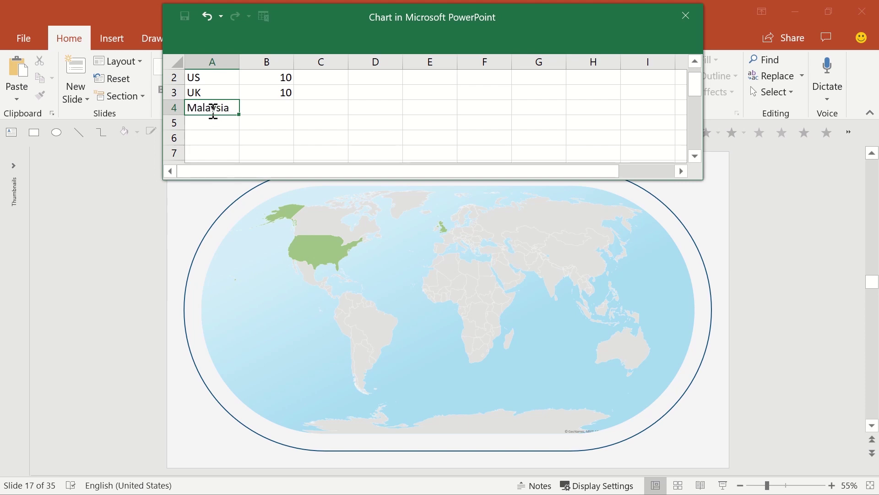
pyautogui.press('Tab')
pyautogui.press('Return')
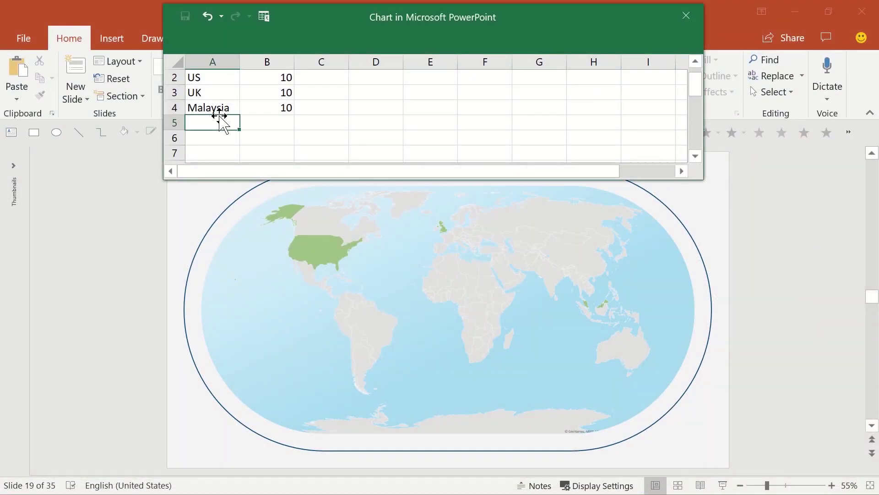
pyautogui.write('Laos')
pyautogui.press('Tab')
pyautogui.press('Down')
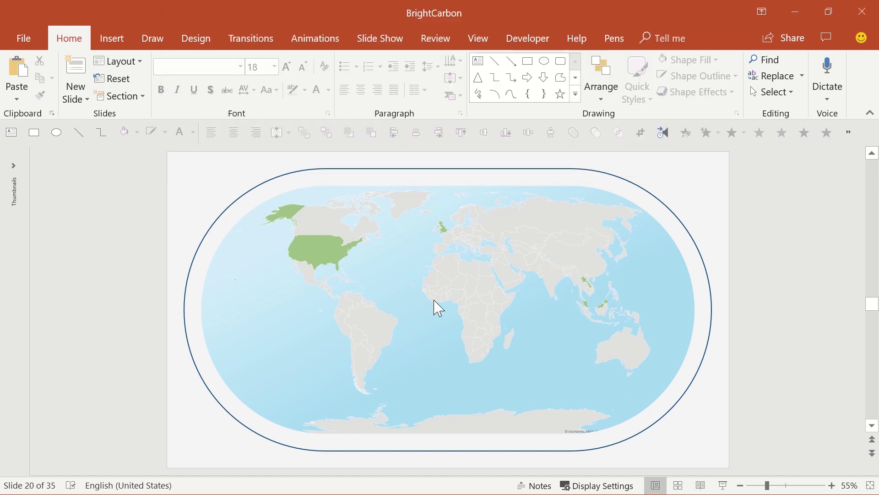
pyautogui.click(437, 307)
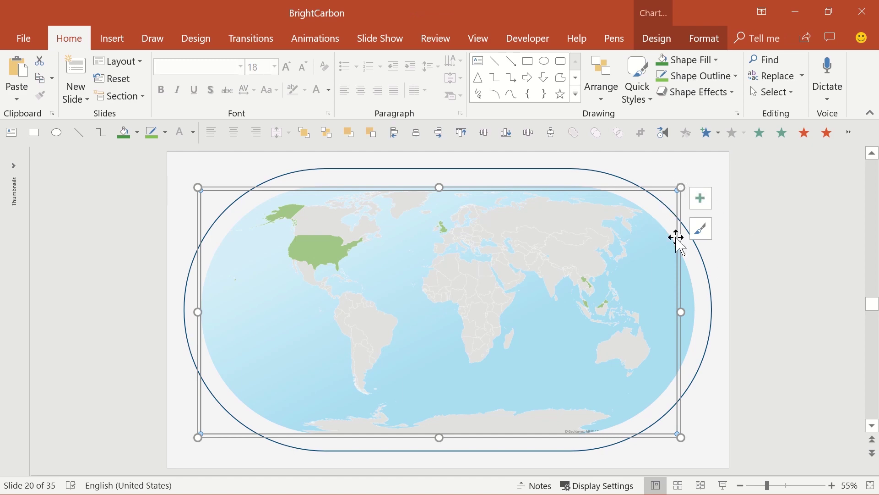
pyautogui.click(705, 231)
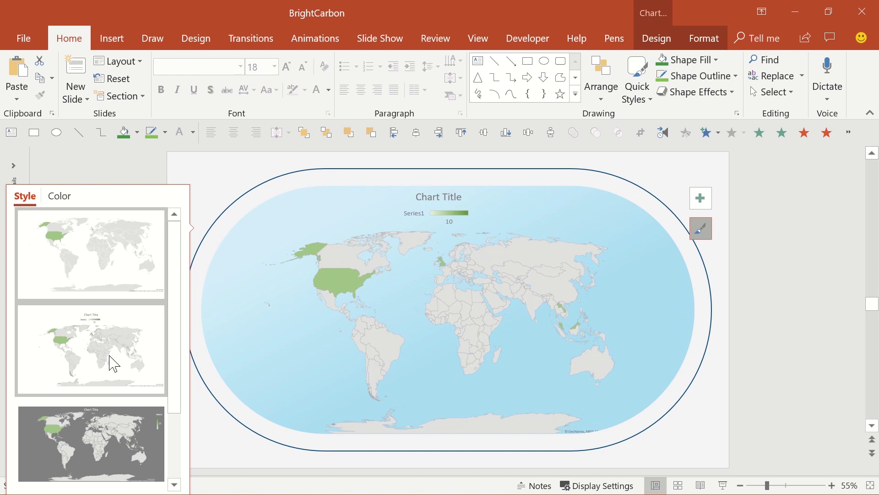
pyautogui.click(60, 197)
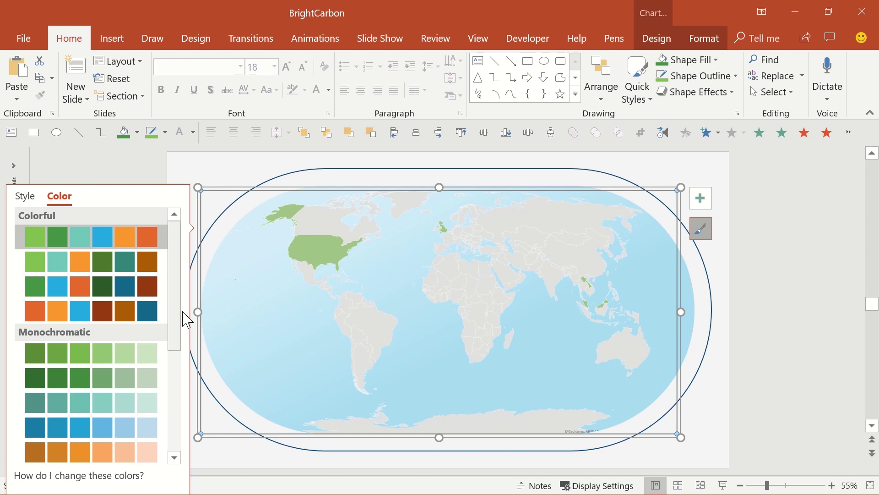
pyautogui.moveTo(179, 303); pyautogui.dragTo(177, 362)
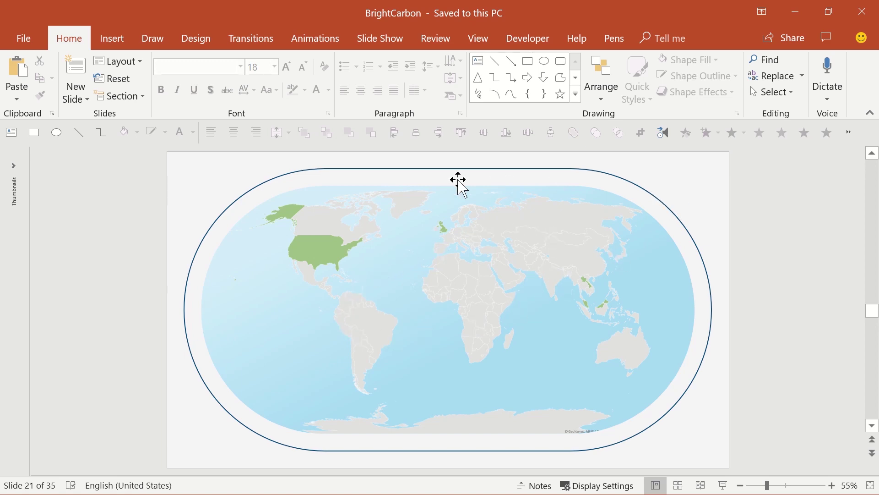
pyautogui.click(411, 189)
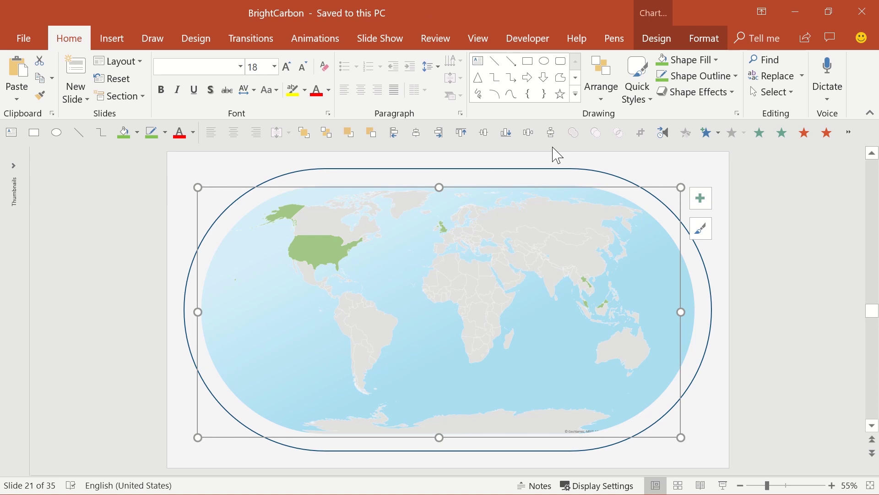
pyautogui.click(716, 60)
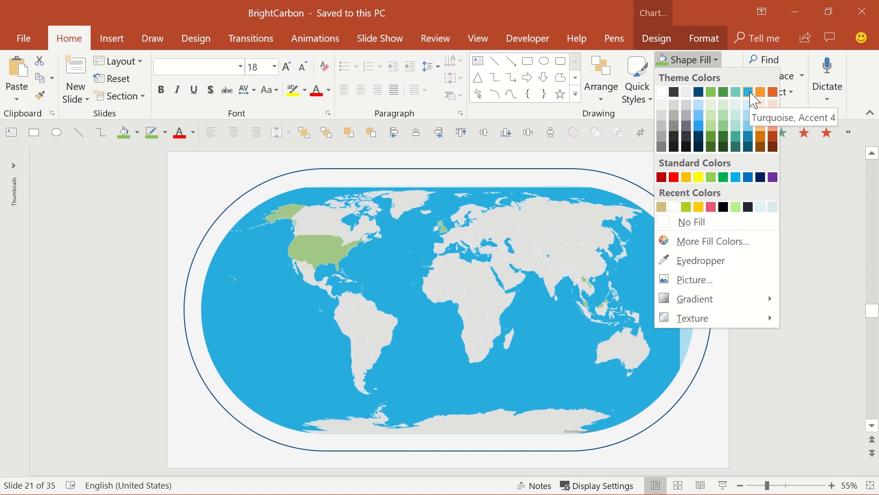
pyautogui.click(548, 225)
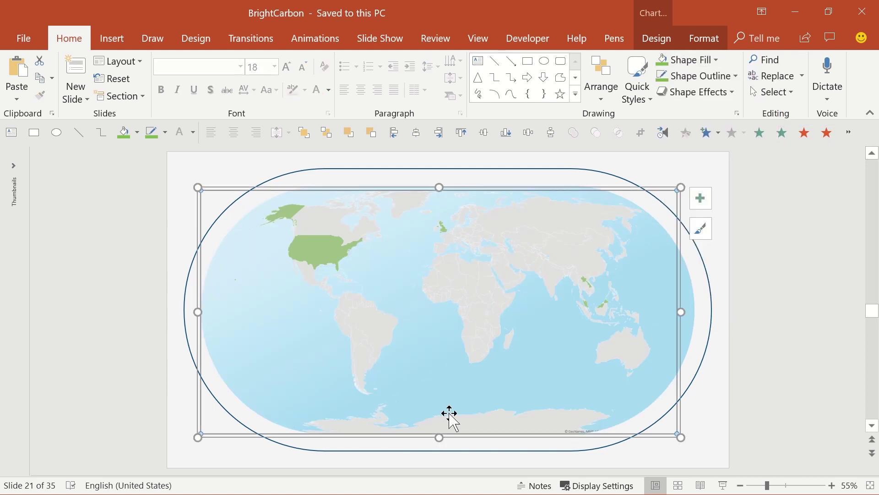
pyautogui.click(717, 60)
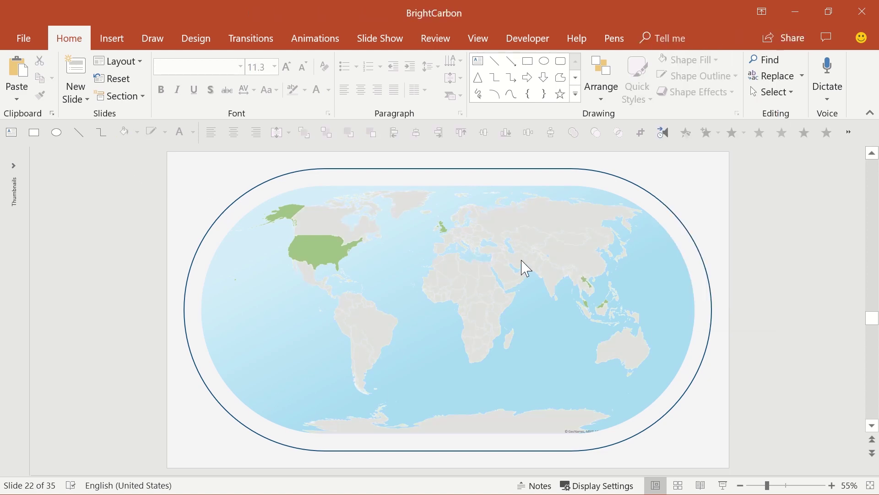
# Switch the map's data labels from Value to Category Name, then go to slide 23
pyautogui.click(525, 268)
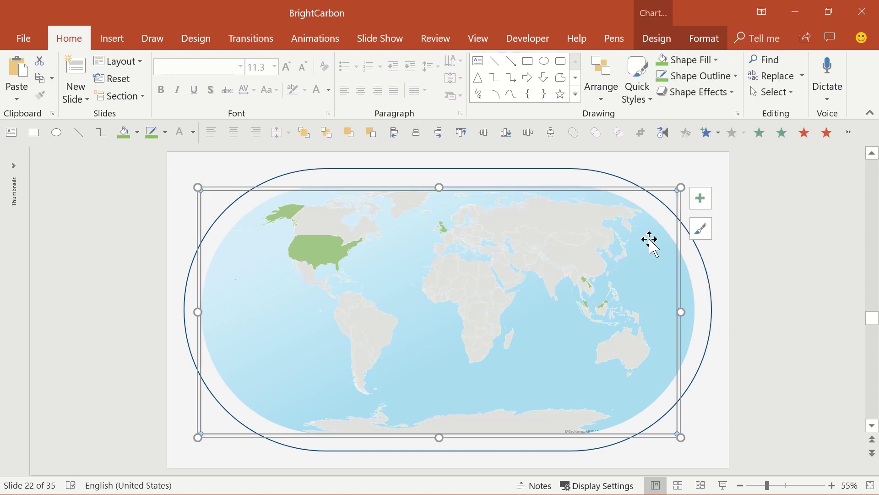
pyautogui.click(700, 199)
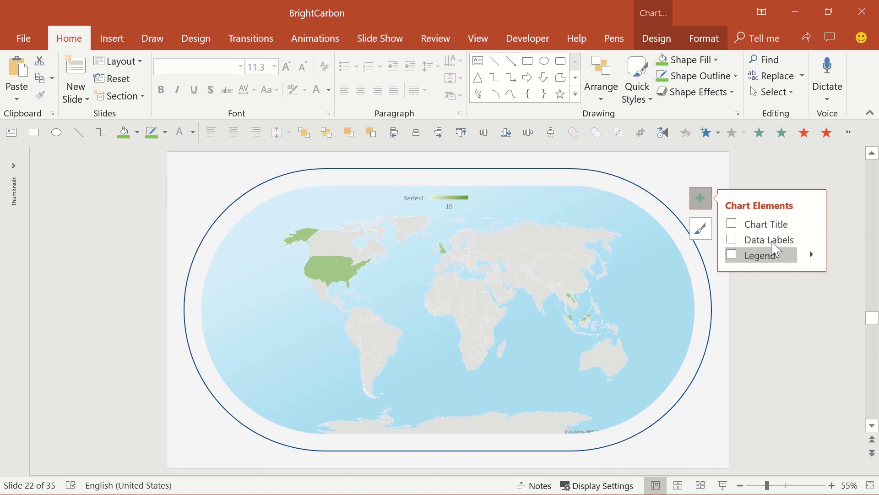
pyautogui.click(812, 239)
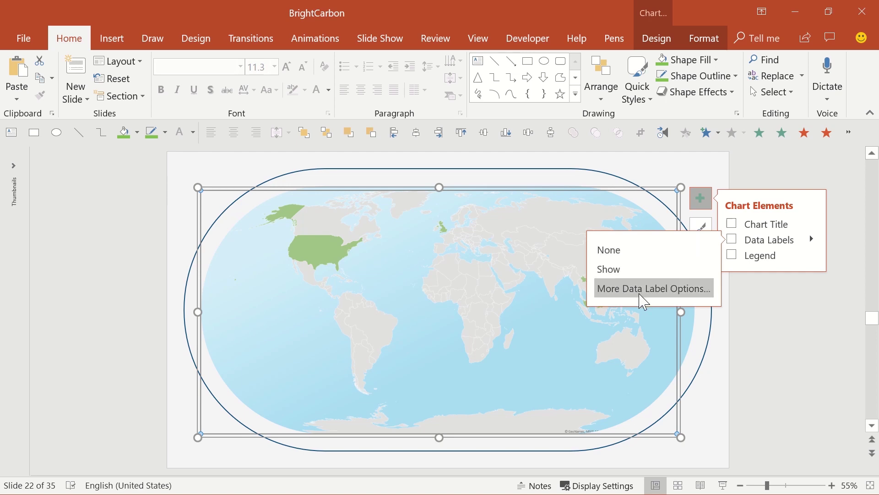
pyautogui.click(637, 270)
pyautogui.click(641, 289)
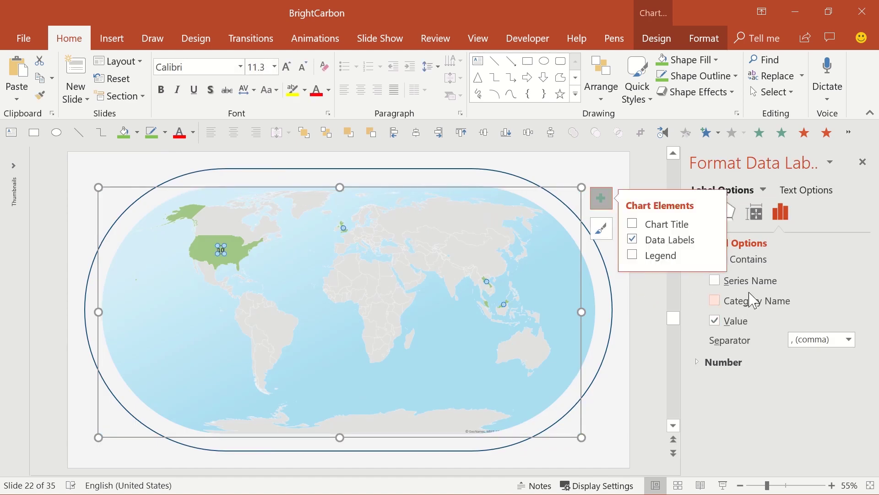
pyautogui.click(743, 320)
pyautogui.moveTo(223, 260)
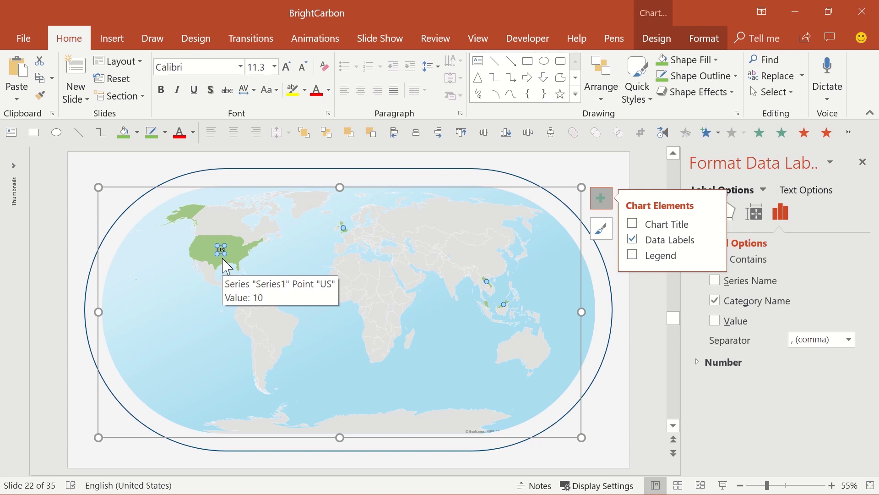
pyautogui.press('pagedown')
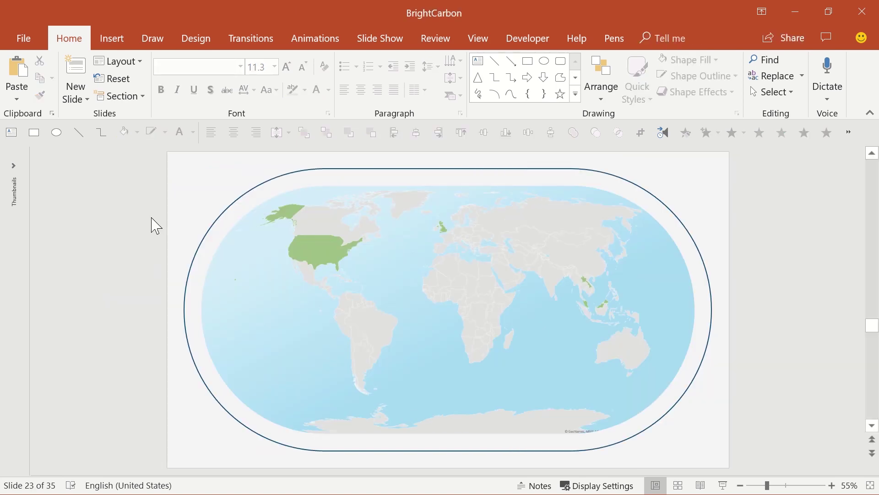
# Compare Mercator, Miller and Robinson projections in the map's Format Data Series pane
pyautogui.rightClick(487, 284)
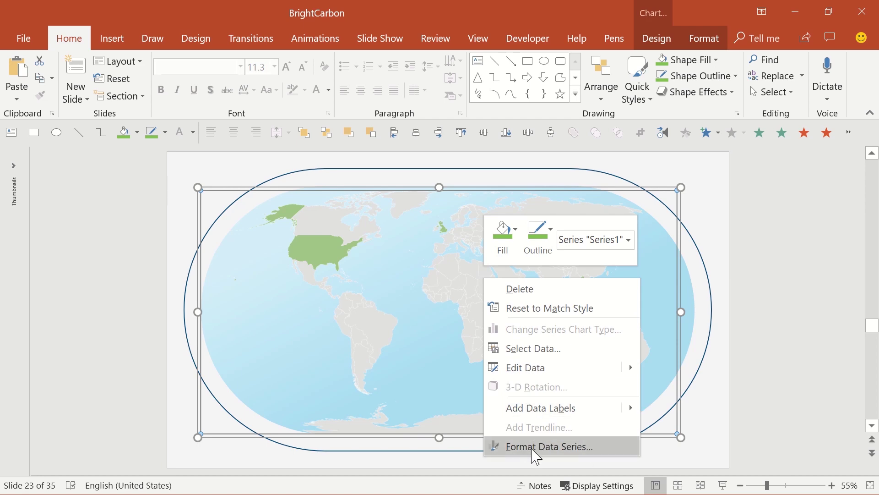
pyautogui.click(576, 447)
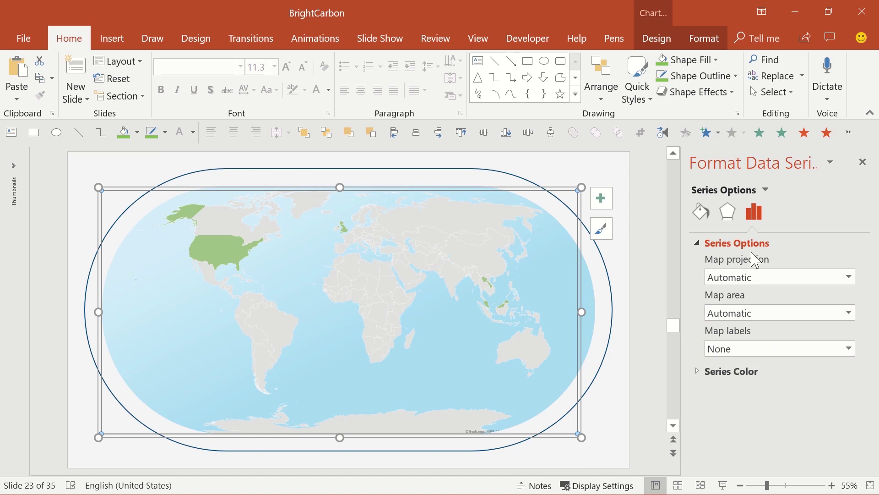
pyautogui.click(762, 279)
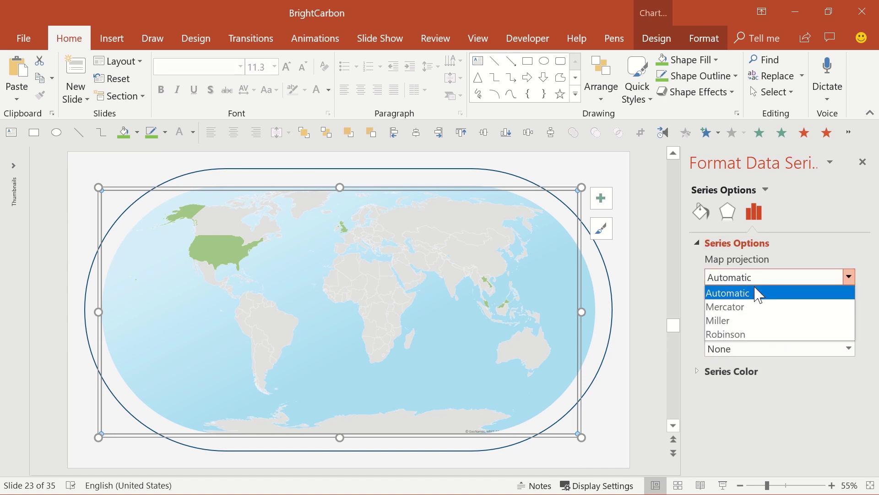
pyautogui.click(739, 308)
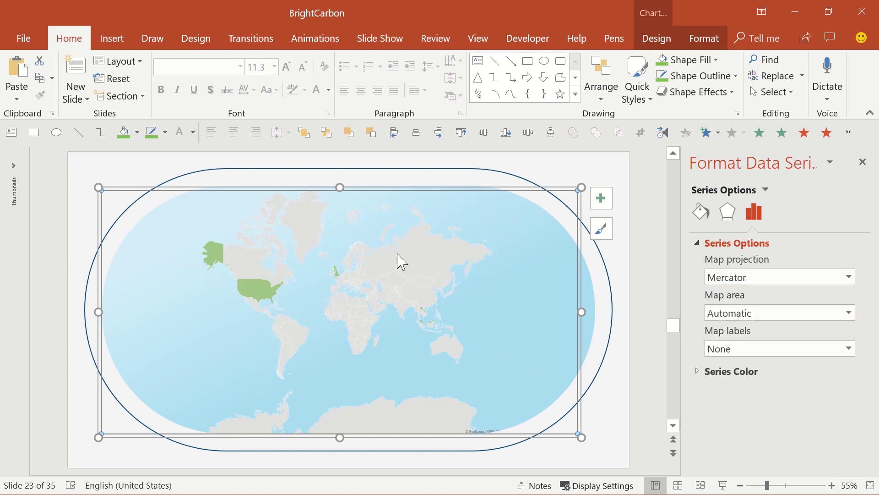
pyautogui.click(756, 281)
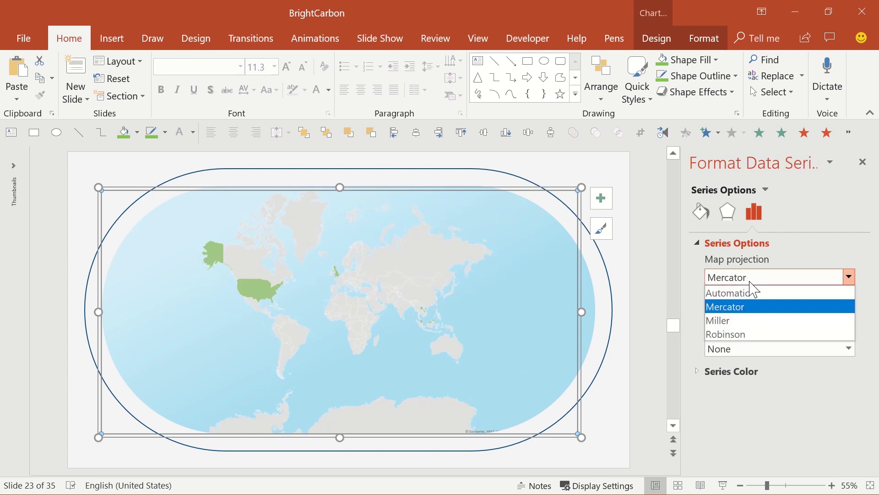
pyautogui.click(737, 321)
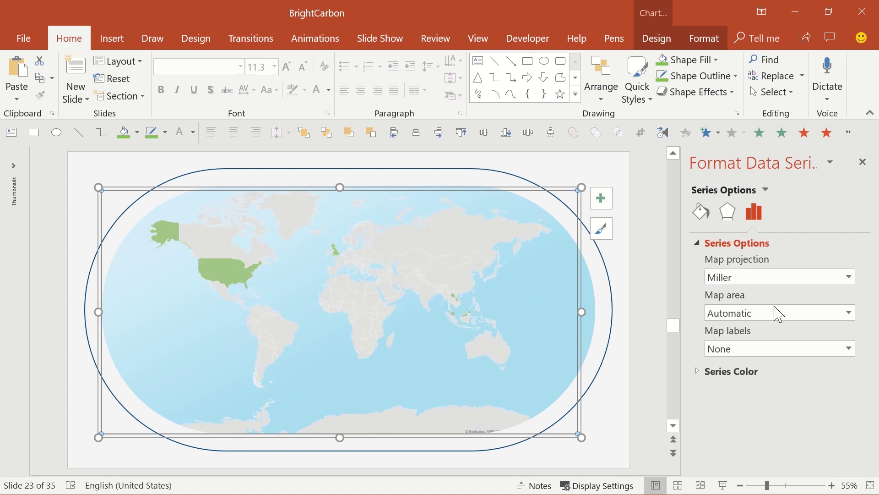
pyautogui.click(747, 278)
pyautogui.click(731, 334)
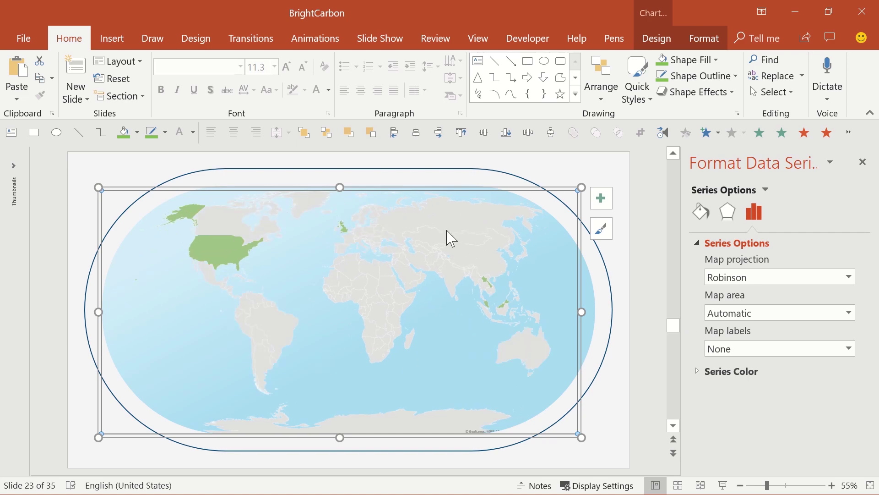
# Try showing only regions with data, then return the map area to the whole world
pyautogui.click(745, 315)
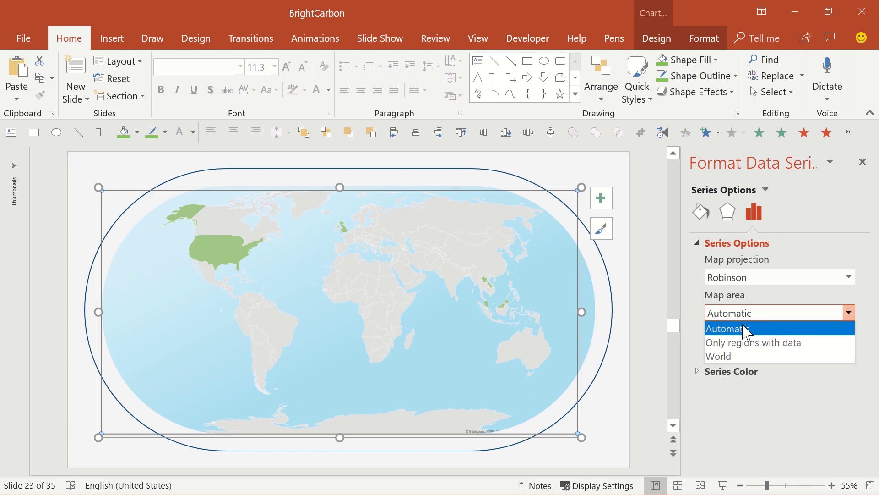
pyautogui.click(758, 342)
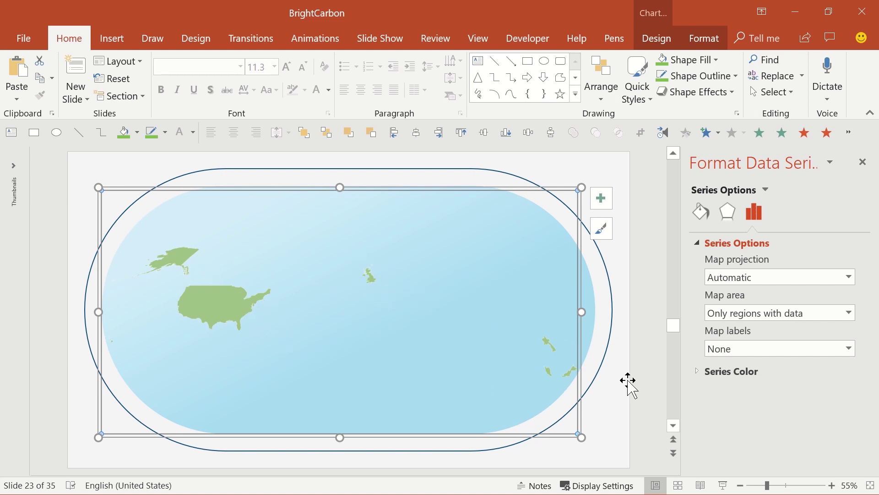
pyautogui.click(729, 316)
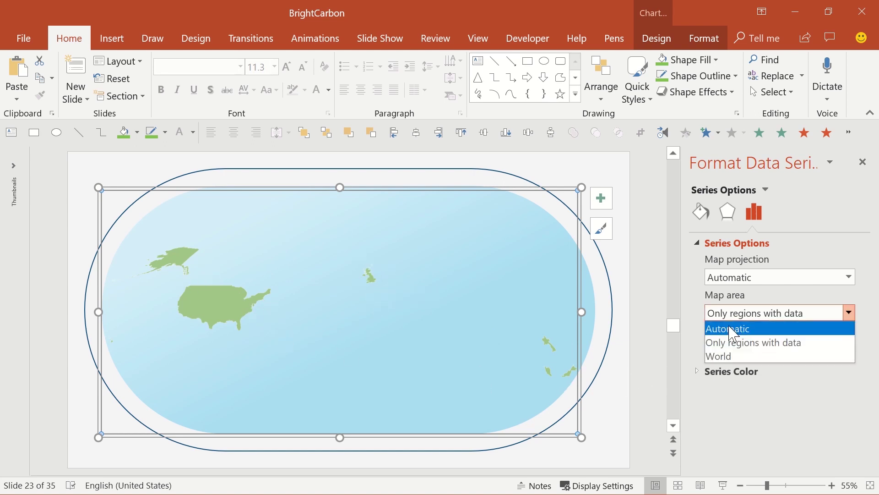
pyautogui.click(730, 327)
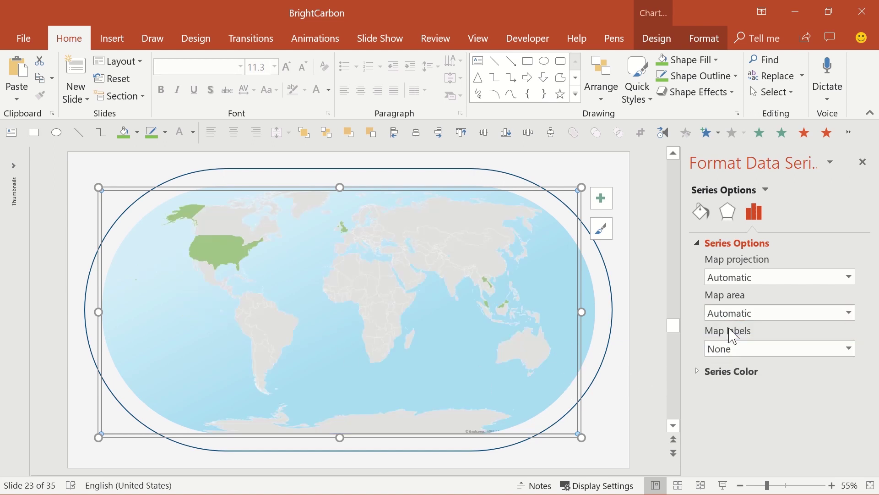
# Set the series colour to Diverging (3-color) and check the Minimum type options
pyautogui.click(727, 372)
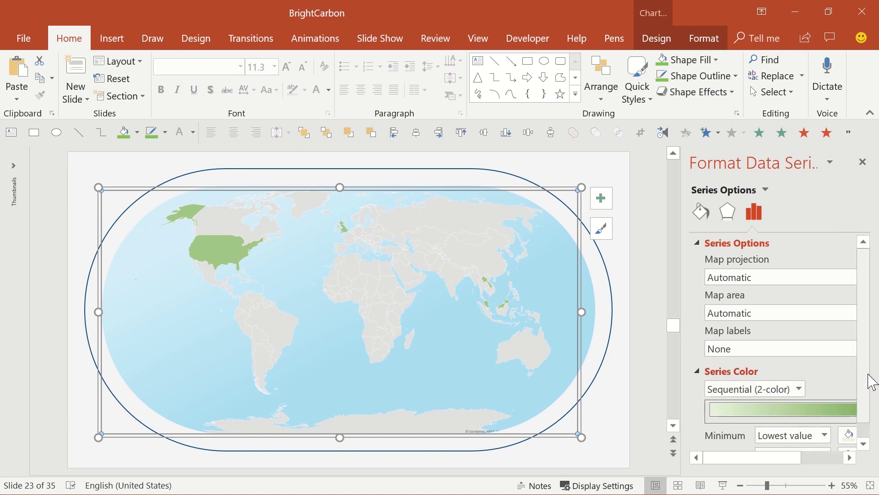
pyautogui.click(867, 431)
pyautogui.click(786, 372)
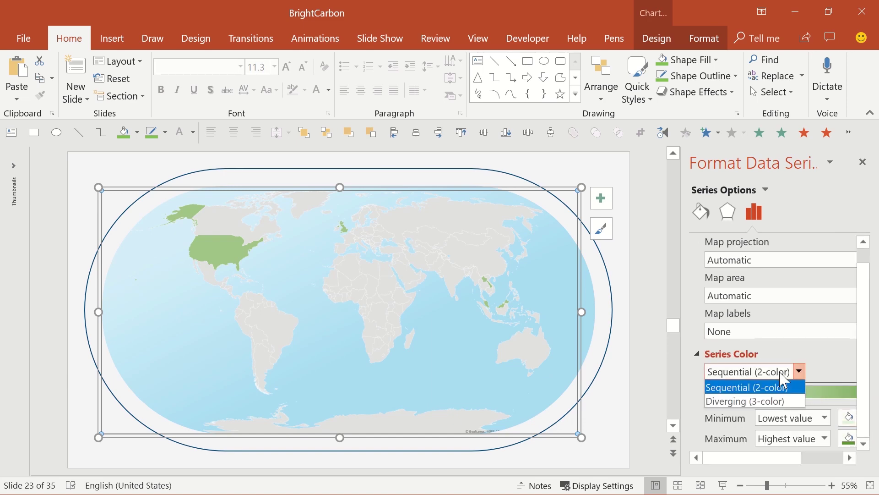
pyautogui.click(780, 402)
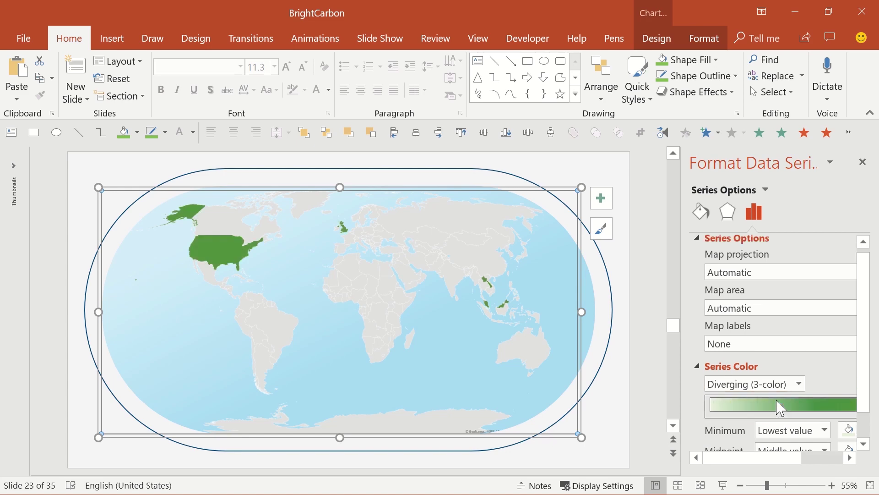
pyautogui.moveTo(854, 391); pyautogui.dragTo(864, 418)
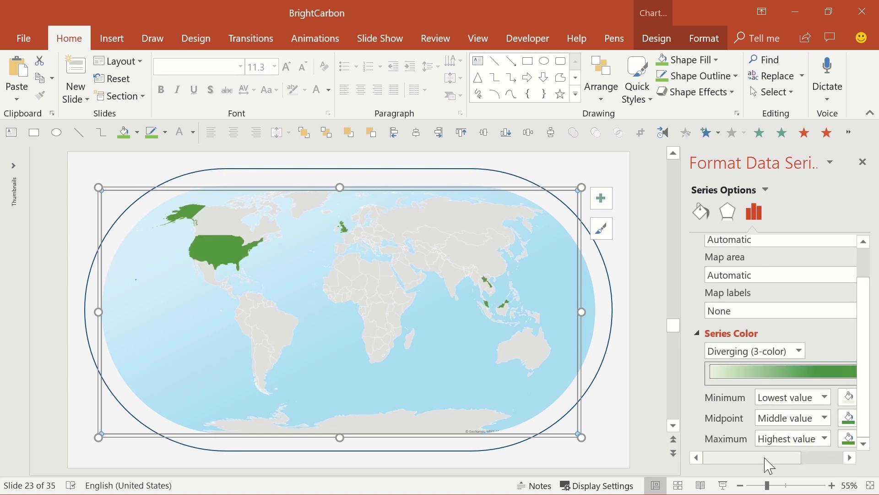
pyautogui.moveTo(776, 466); pyautogui.dragTo(814, 465)
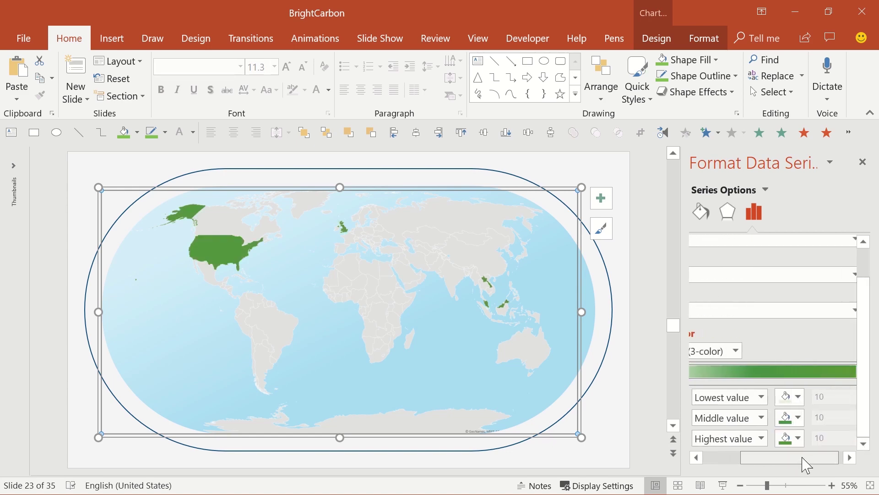
pyautogui.click(799, 398)
pyautogui.click(799, 397)
pyautogui.click(799, 398)
pyautogui.click(762, 397)
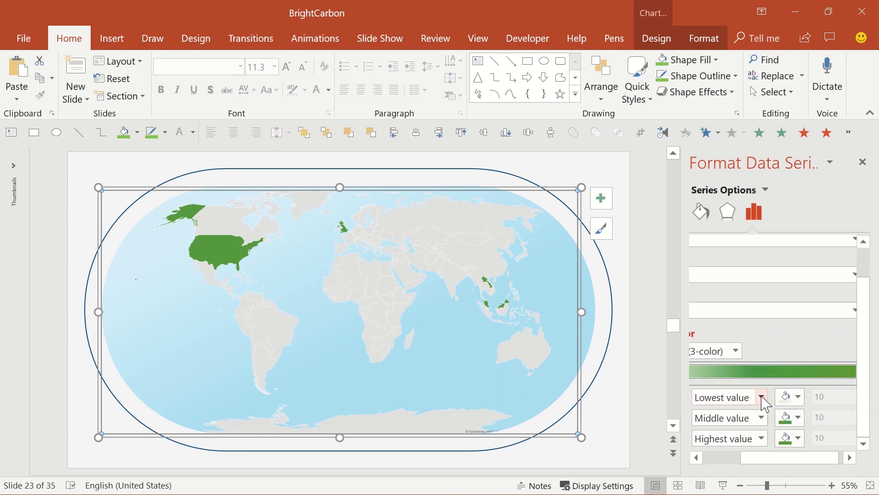
pyautogui.click(762, 397)
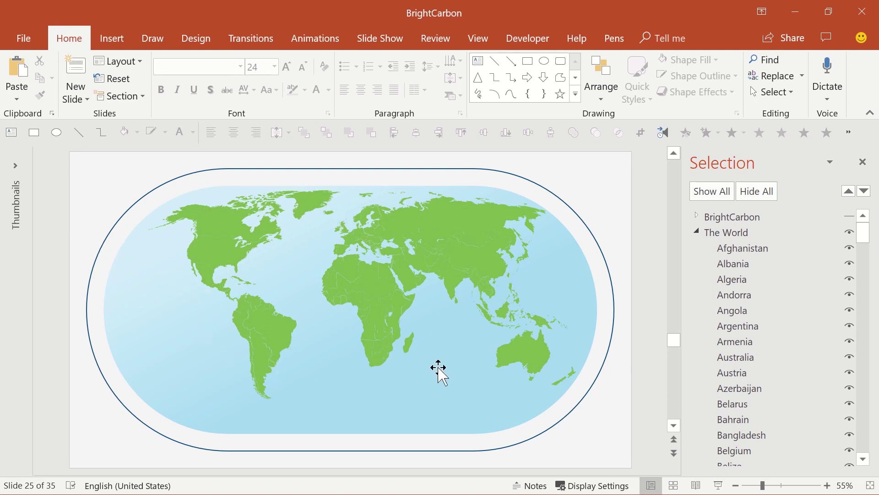
# Select The World group and unhide the BrightCarbon footer in the Selection Pane
pyautogui.click(484, 266)
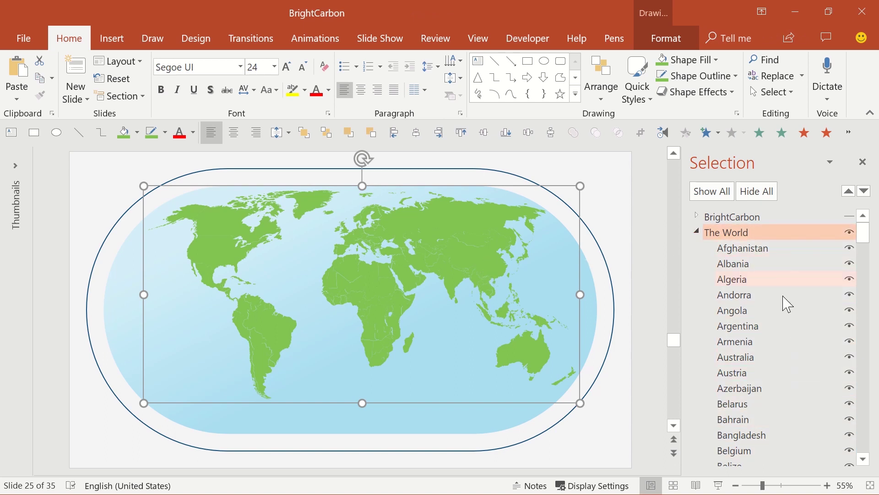
pyautogui.click(850, 216)
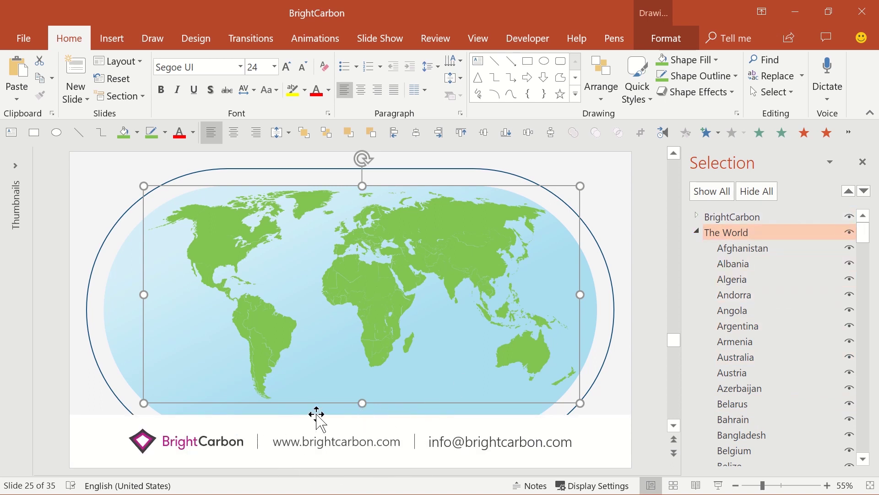
# Hide the BrightCarbon footer and fill Algeria, Argentina and Australia with darker green
pyautogui.click(849, 217)
pyautogui.click(763, 280)
pyautogui.keyDown('ctrl'); pyautogui.click(734, 326); pyautogui.keyUp('ctrl')
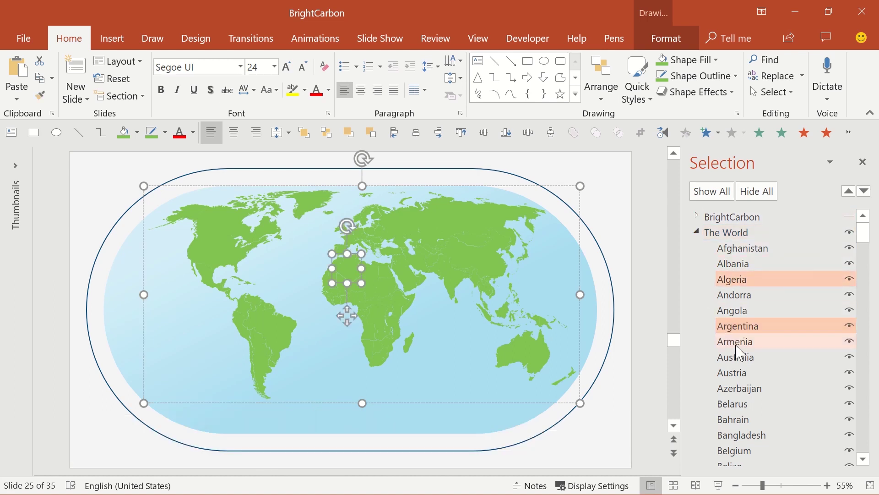
pyautogui.keyDown('ctrl'); pyautogui.click(737, 358); pyautogui.keyUp('ctrl')
pyautogui.click(137, 132)
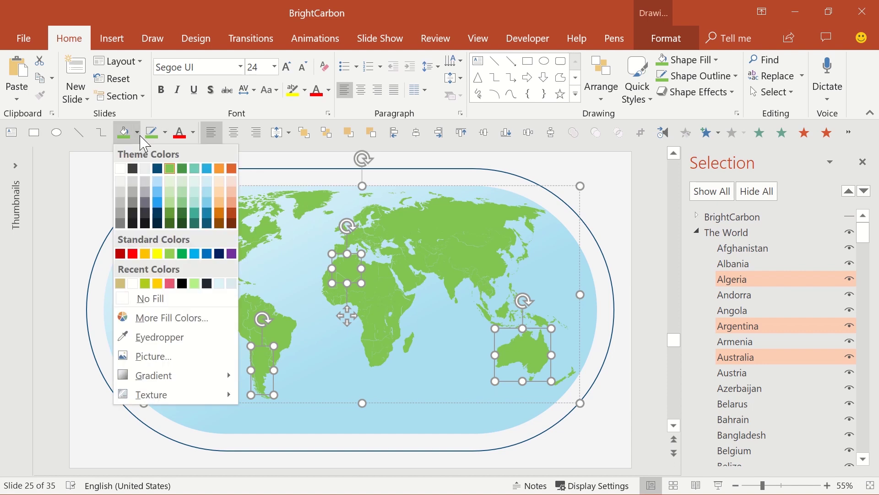
pyautogui.click(169, 214)
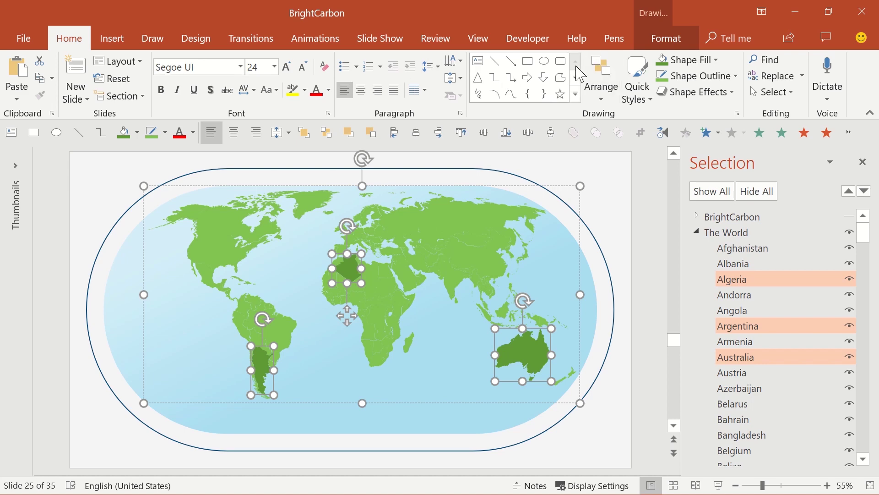
pyautogui.click(609, 100)
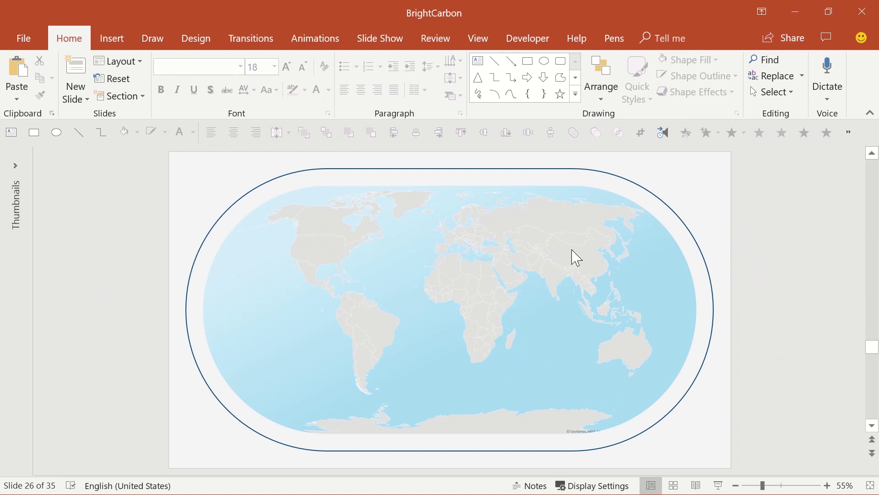
# Select the map chart and grey world map picture, then align their left and top edges
pyautogui.click(447, 188)
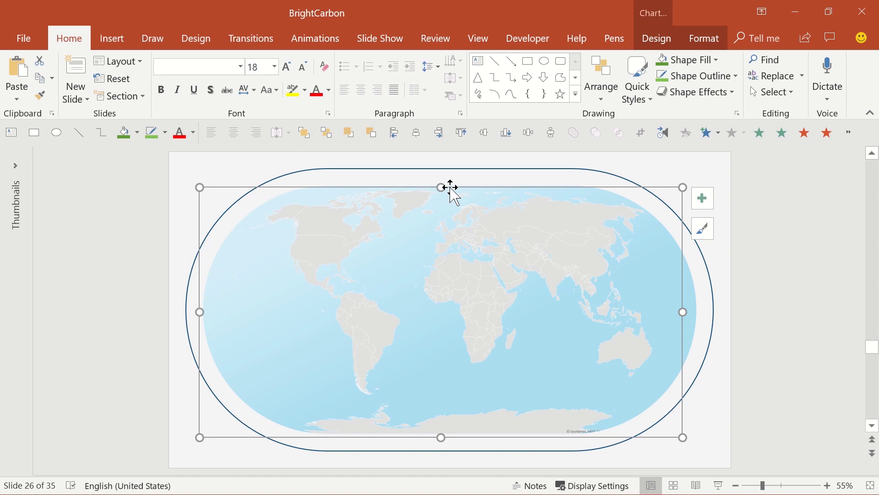
pyautogui.moveTo(450, 187); pyautogui.dragTo(473, 224)
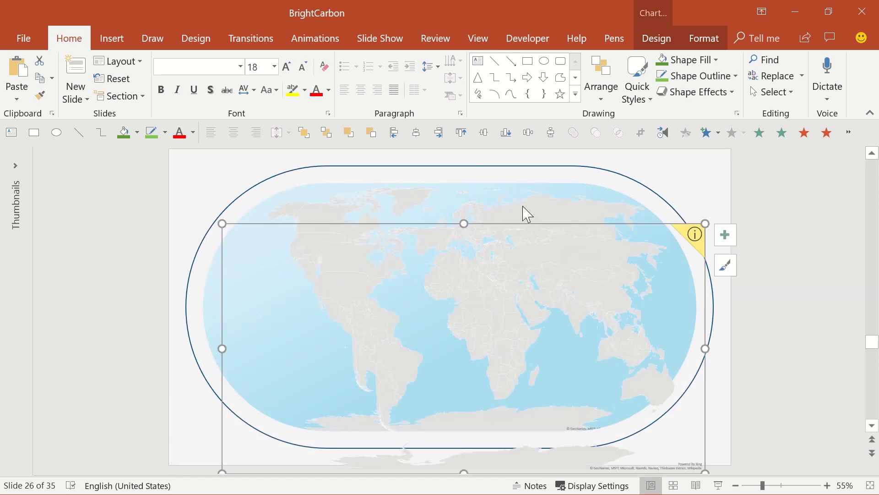
pyautogui.click(535, 204)
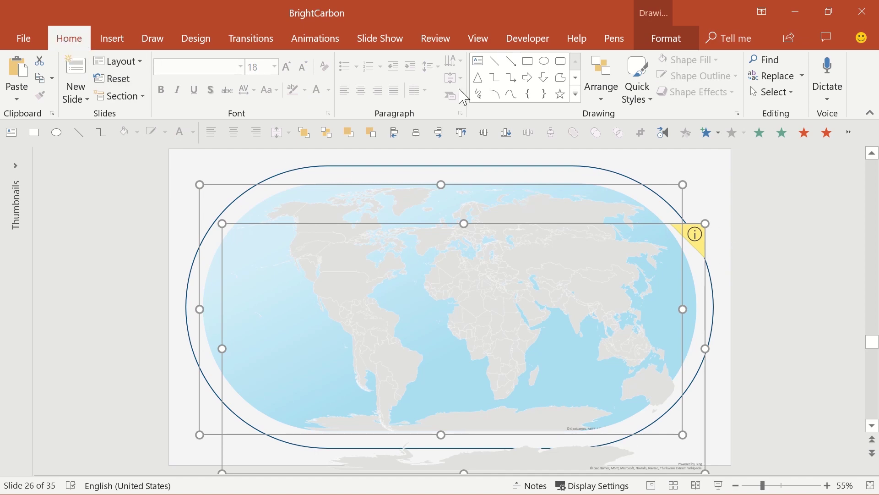
pyautogui.click(600, 89)
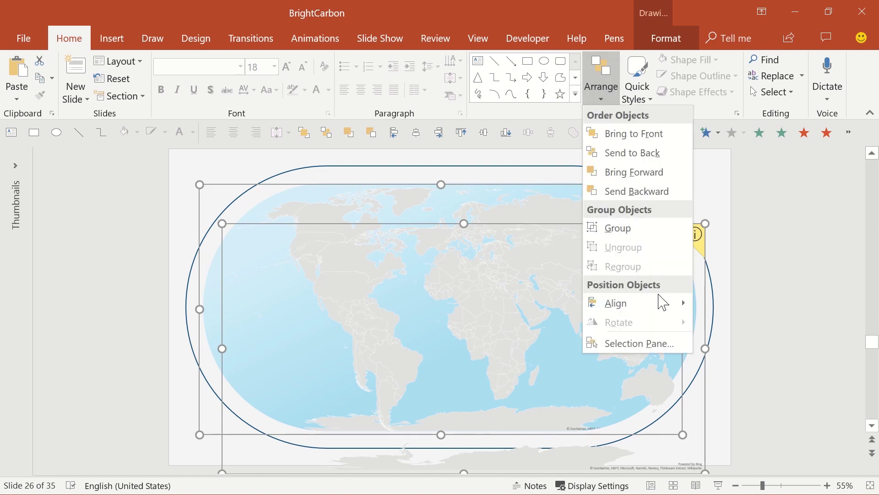
pyautogui.moveTo(681, 303)
pyautogui.click(723, 303)
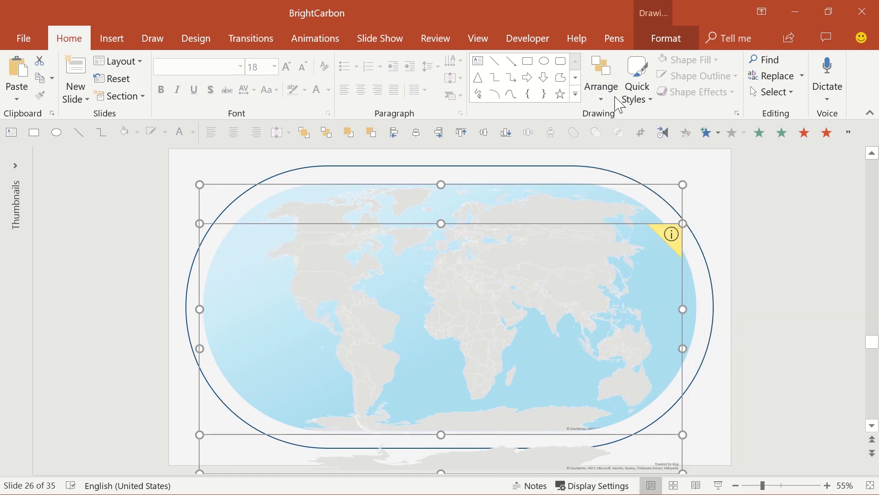
pyautogui.click(618, 103)
pyautogui.moveTo(658, 303)
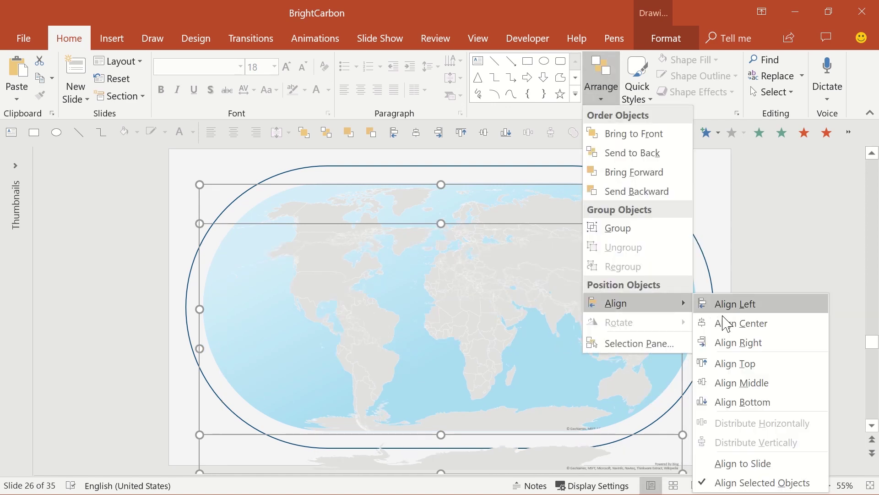
pyautogui.click(730, 365)
# Enter 10 for US, UK, Malaysia and Laos in cells B2 to B5 of the chart data
pyautogui.click(563, 255)
pyautogui.rightClick(562, 254)
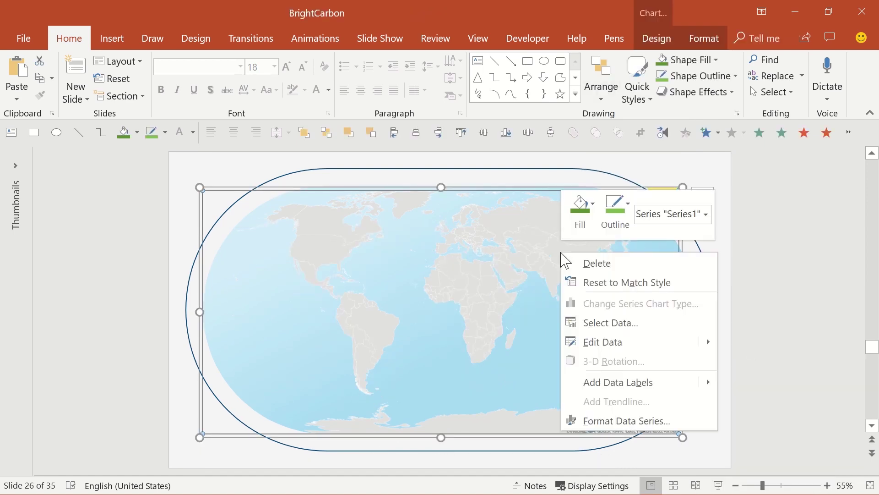
pyautogui.click(603, 343)
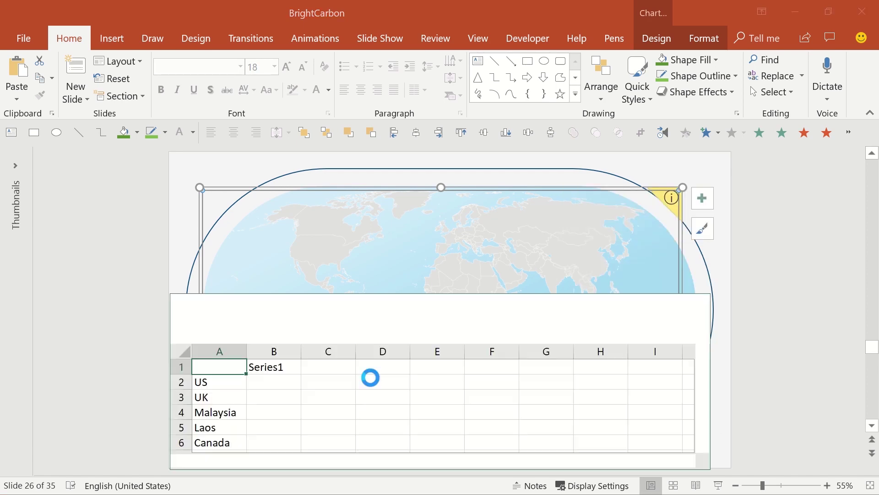
pyautogui.click(278, 382)
pyautogui.write('10')
pyautogui.press('Return')
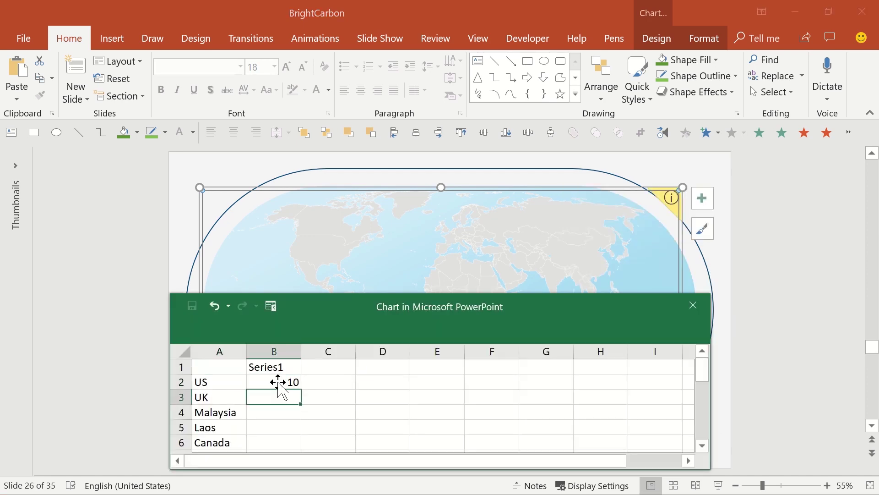
pyautogui.write('10')
pyautogui.press('Return')
pyautogui.write('10')
pyautogui.press('Return')
pyautogui.write('10')
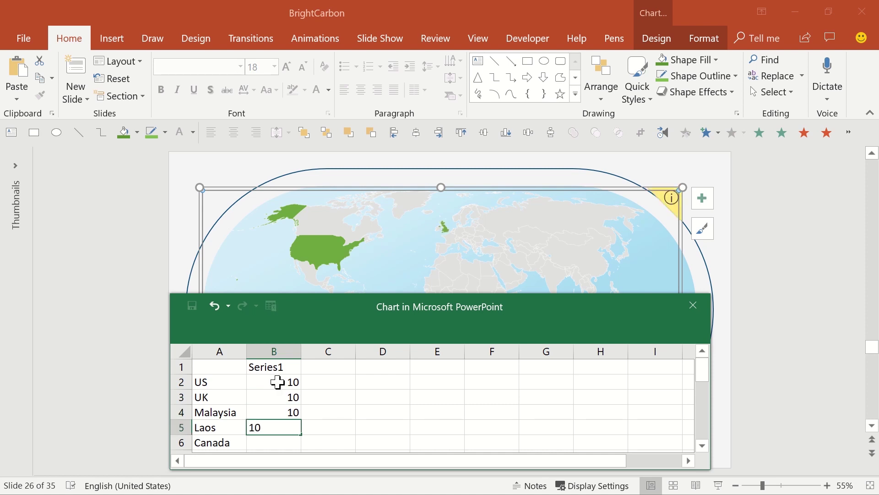
pyautogui.press('Return')
# Close the chart data sheet and give the first map chart a Fade entrance animation
pyautogui.click(693, 305)
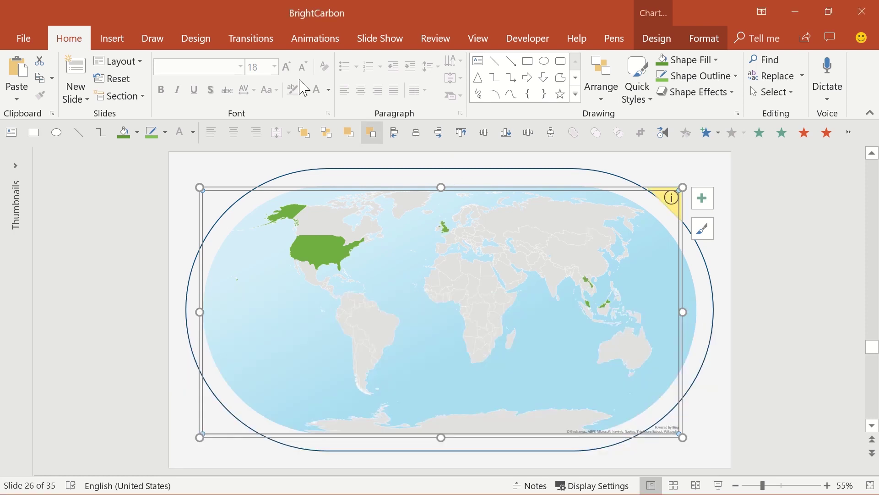
pyautogui.click(296, 40)
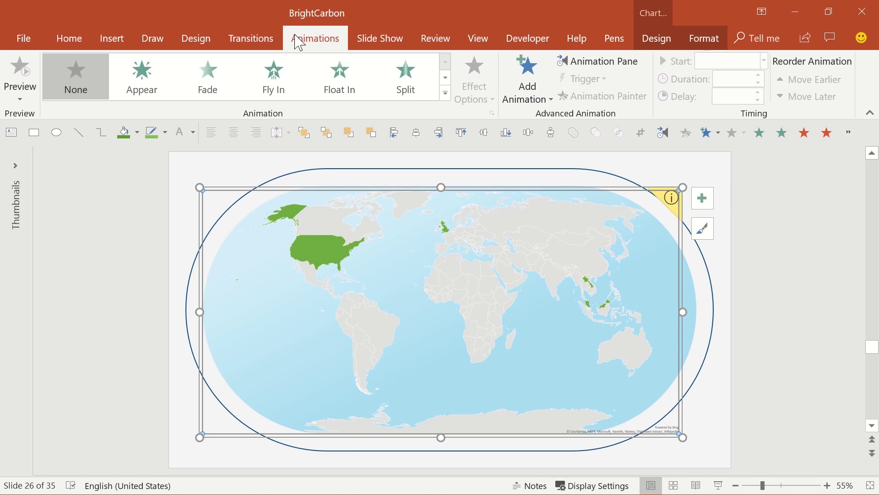
pyautogui.click(546, 99)
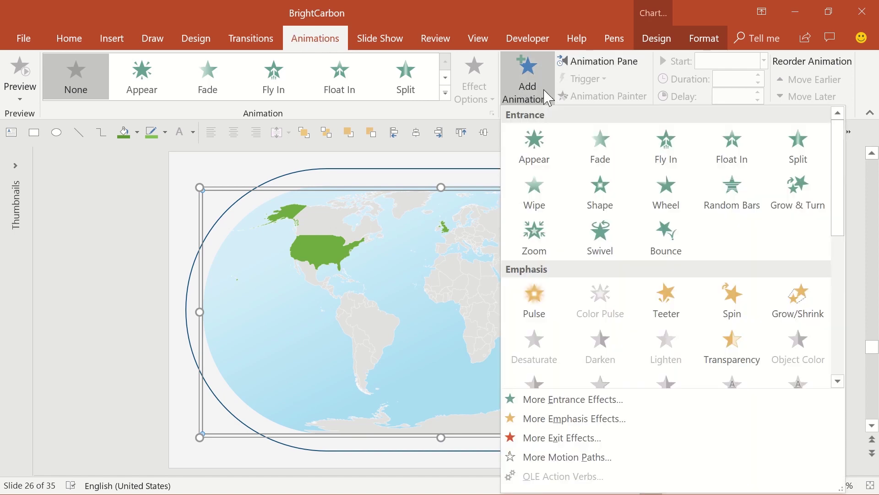
pyautogui.click(601, 146)
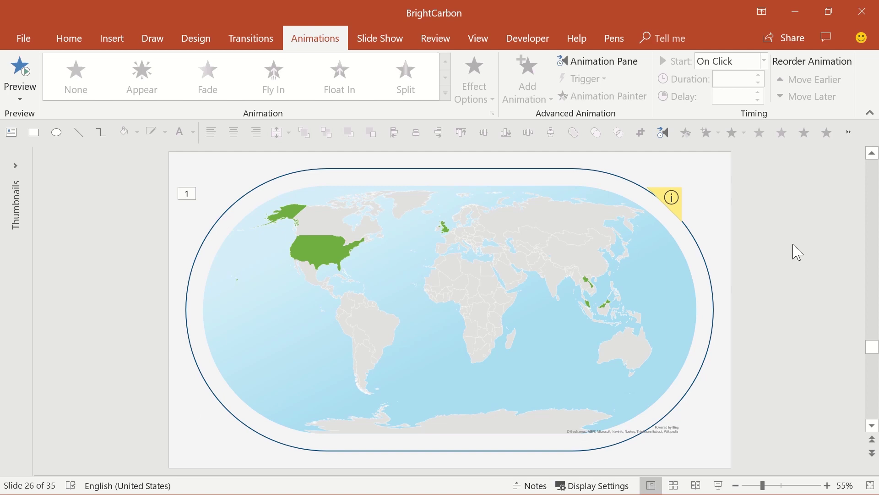
# Select both map charts and align their left and top edges so they overlap exactly
pyautogui.keyDown('shift'); pyautogui.click(515, 189); pyautogui.keyUp('shift')
pyautogui.click(394, 132)
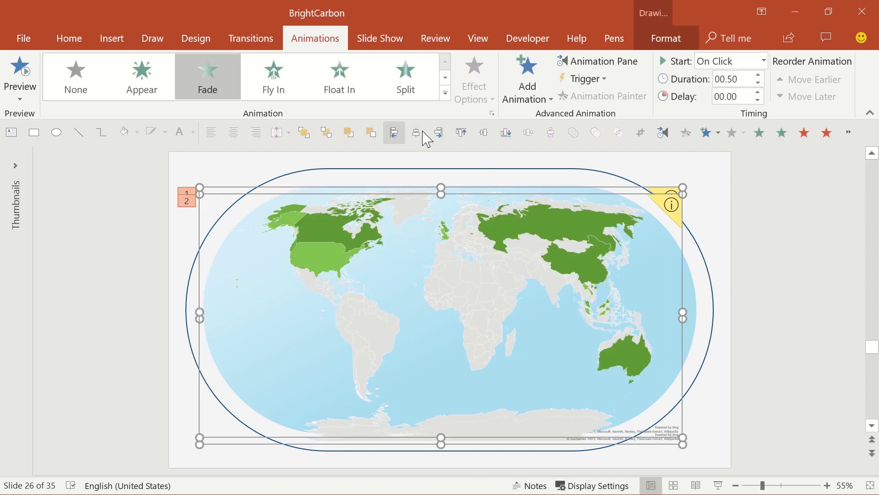
pyautogui.click(461, 132)
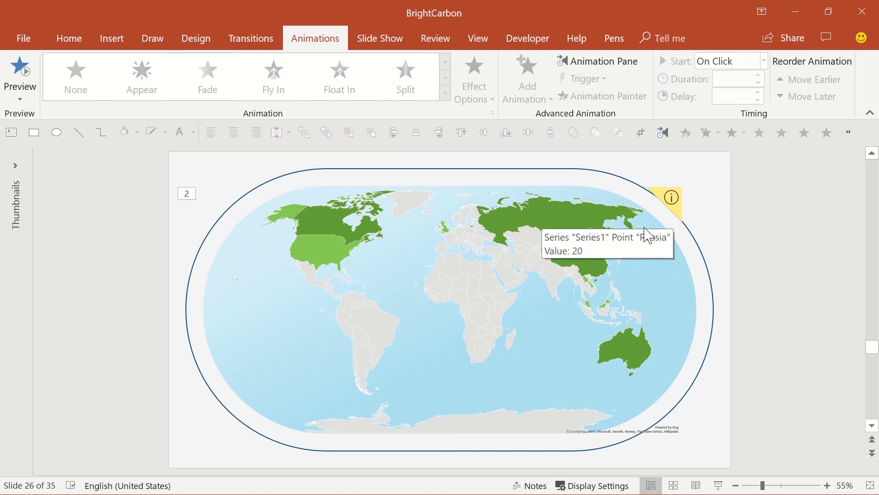
# Give the second map chart its own Fade entrance animation, then deselect it
pyautogui.click(548, 222)
pyautogui.click(528, 78)
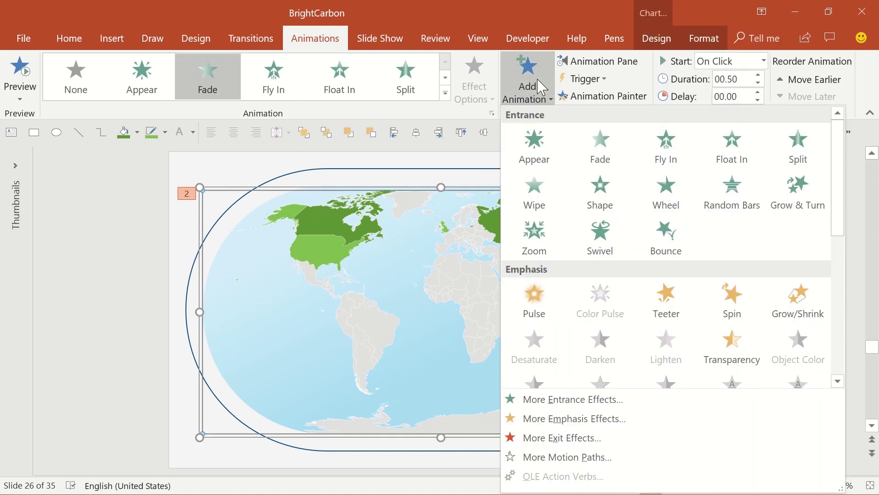
pyautogui.click(604, 146)
pyautogui.click(780, 249)
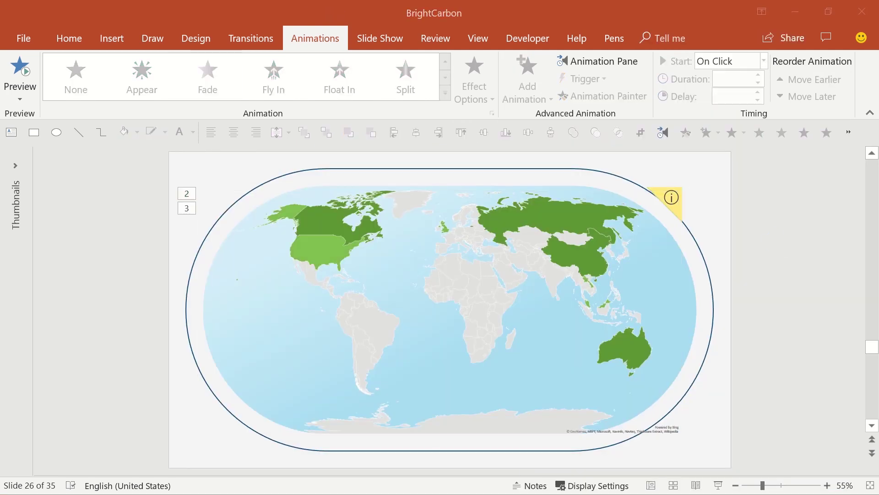